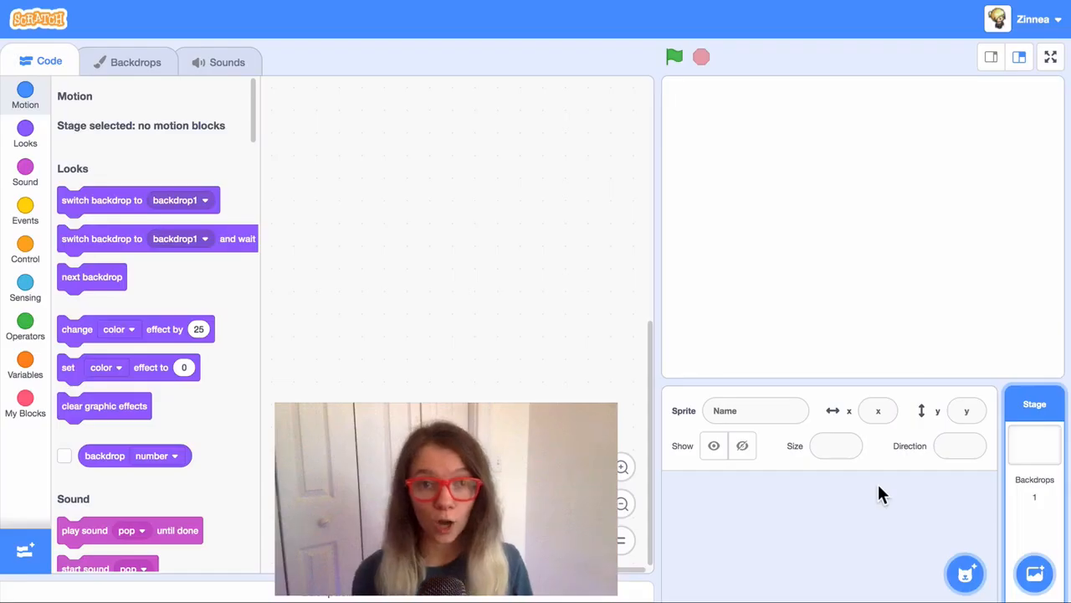
Step: Add a new blank painted backdrop, backdrop2, and open it in the paint editor
{"action": "mouse_move", "coordinate": [1031, 574]}
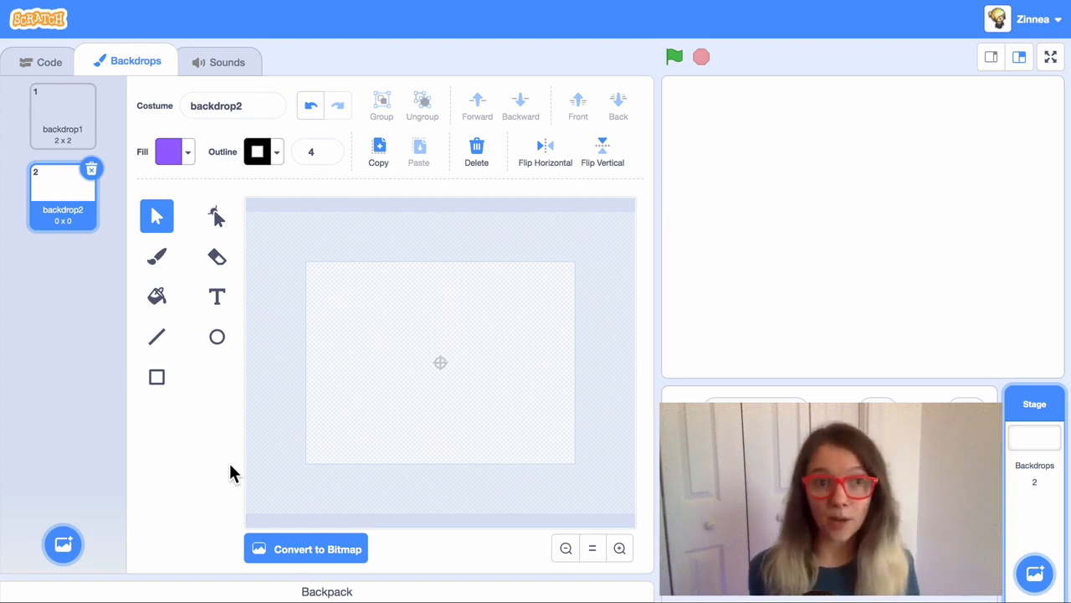
Step: Draw a pale blue, outline-free rectangle over the upper part of backdrop2 as sky
{"action": "left_click", "coordinate": [162, 389]}
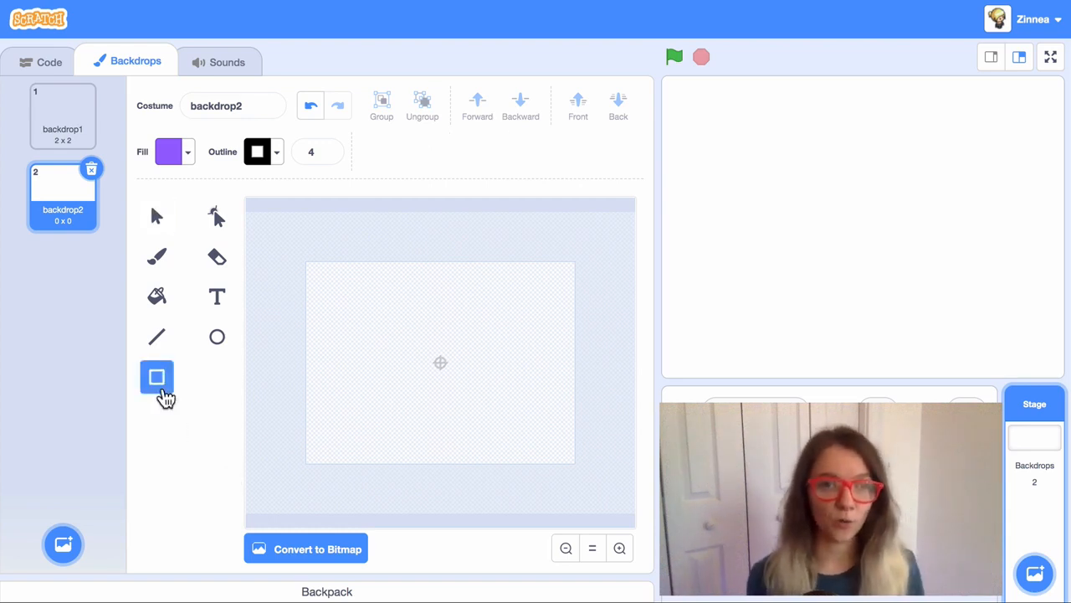
{"action": "left_click", "coordinate": [178, 153]}
{"action": "left_click", "coordinate": [171, 243]}
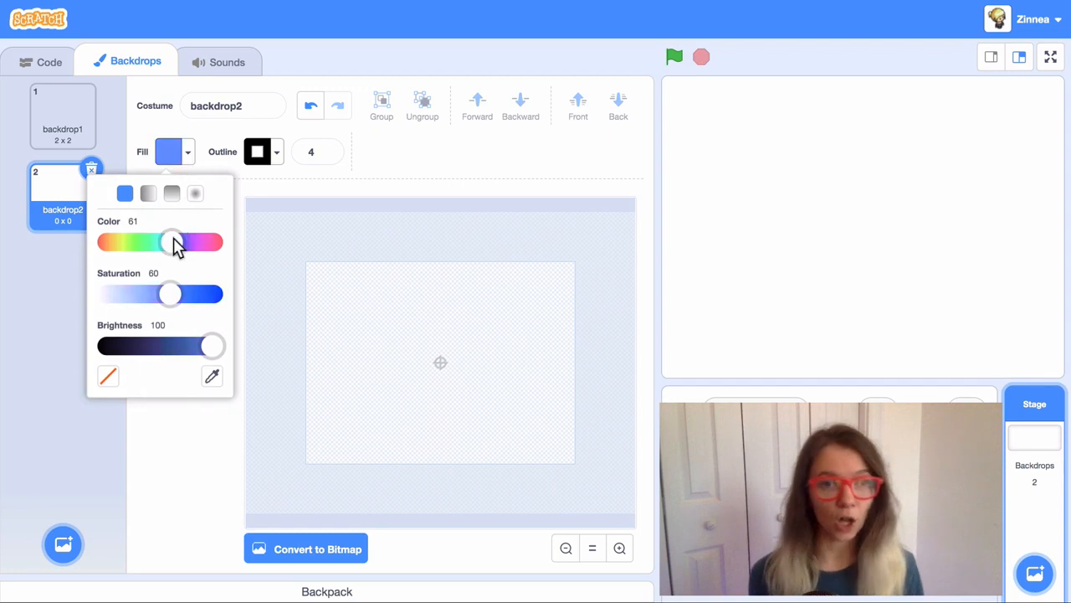
{"action": "left_click", "coordinate": [162, 294]}
{"action": "left_click_drag", "start_coordinate": [162, 295], "coordinate": [125, 294]}
{"action": "left_click_drag", "start_coordinate": [301, 256], "coordinate": [582, 416]}
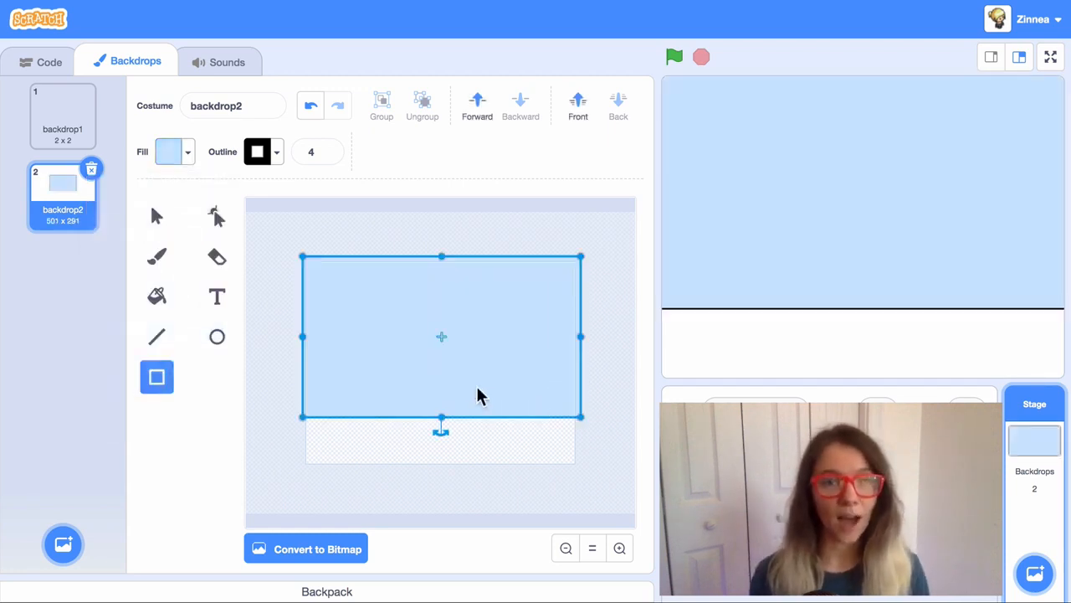
{"action": "left_click", "coordinate": [272, 157]}
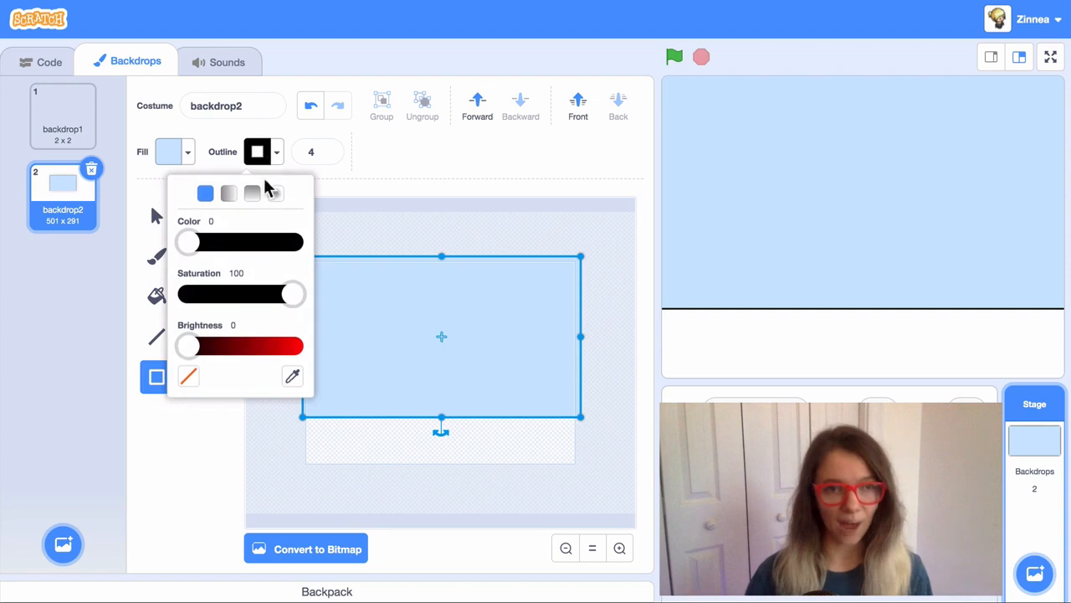
{"action": "left_click", "coordinate": [189, 377]}
{"action": "left_click", "coordinate": [271, 429]}
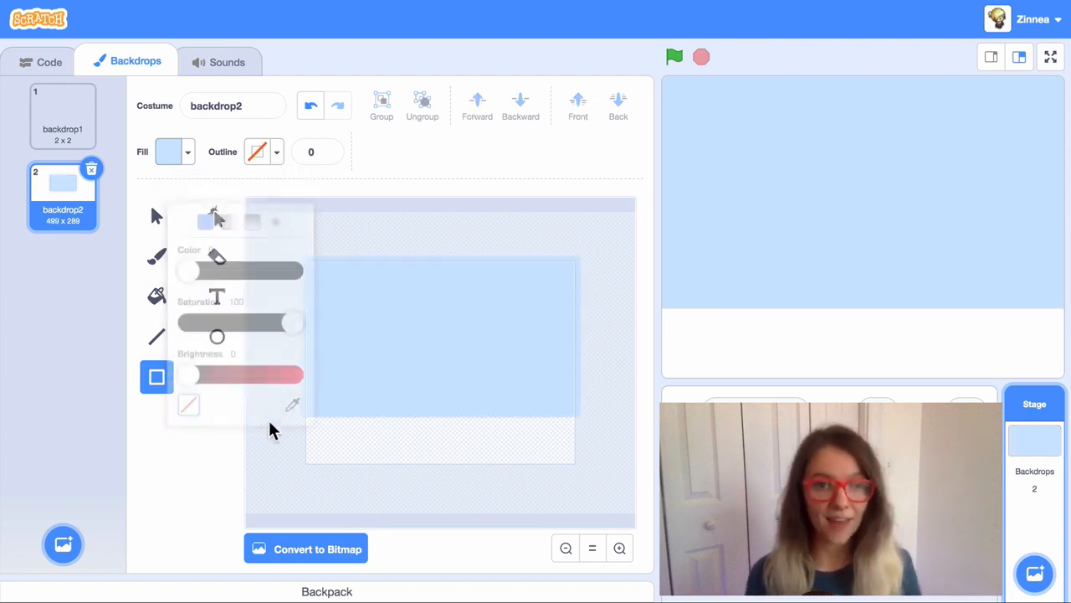
Step: Draw a dark green grass rectangle along the bottom of the backdrop
{"action": "left_click", "coordinate": [191, 159]}
{"action": "left_click_drag", "start_coordinate": [168, 242], "coordinate": [147, 243]}
{"action": "left_click_drag", "start_coordinate": [129, 295], "coordinate": [174, 296]}
{"action": "left_click_drag", "start_coordinate": [212, 346], "coordinate": [159, 346]}
{"action": "left_click_drag", "start_coordinate": [284, 398], "coordinate": [598, 478]}
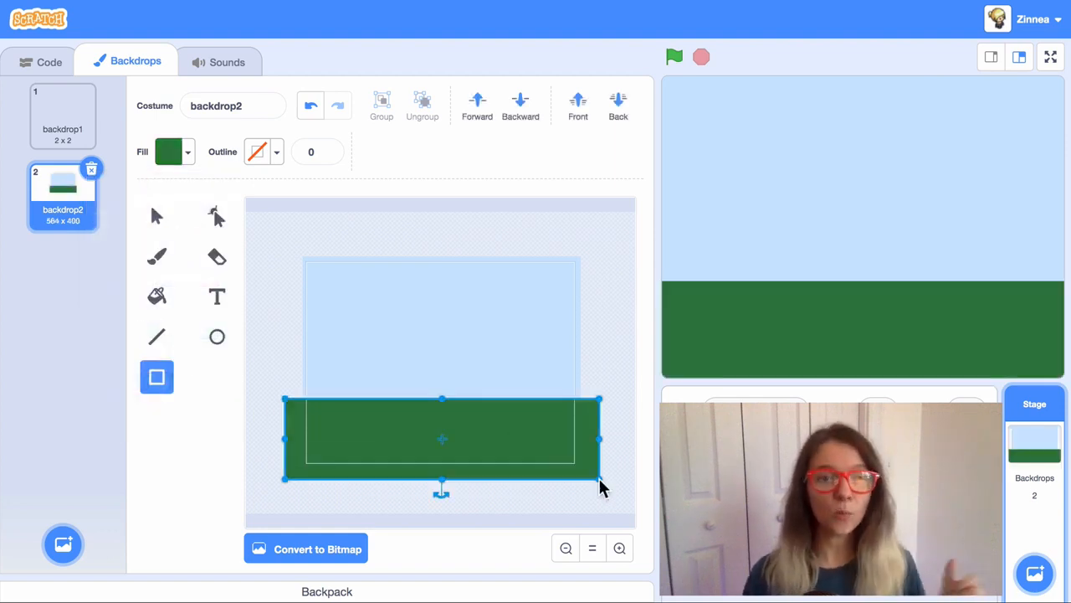
{"action": "left_click", "coordinate": [614, 477]}
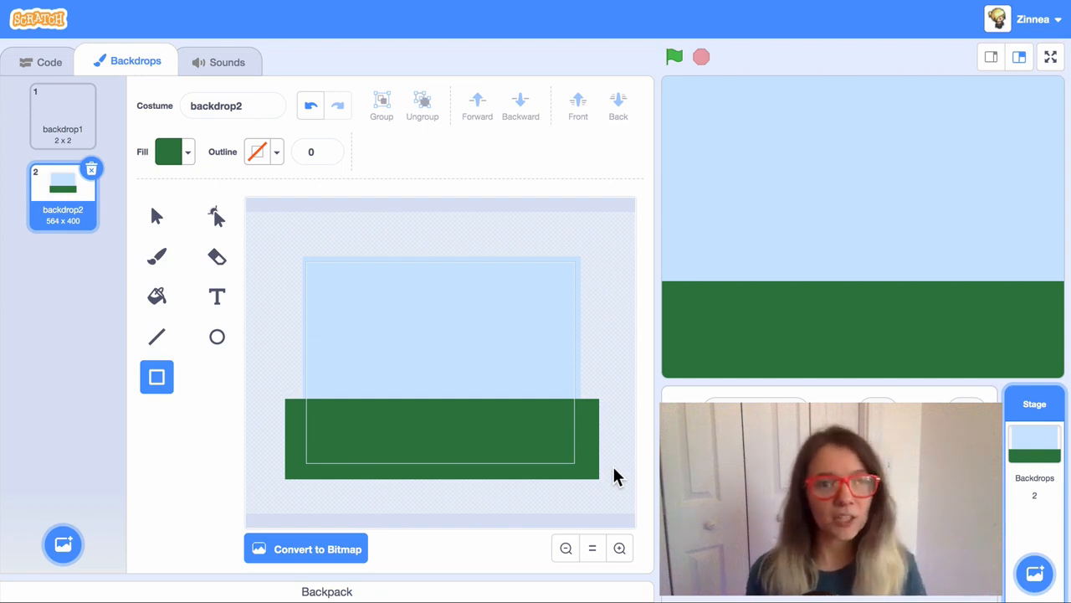
Step: Remove a stray green ellipse and rectangle drawn by mistake
{"action": "left_click", "coordinate": [220, 339]}
{"action": "mouse_move", "coordinate": [278, 314]}
{"action": "left_mouse_down"}
{"action": "mouse_move", "coordinate": [331, 345]}
{"action": "mouse_move", "coordinate": [320, 374]}
{"action": "left_mouse_up"}
{"action": "key", "text": "Delete"}
{"action": "left_click", "coordinate": [159, 380]}
{"action": "key", "text": "Delete"}
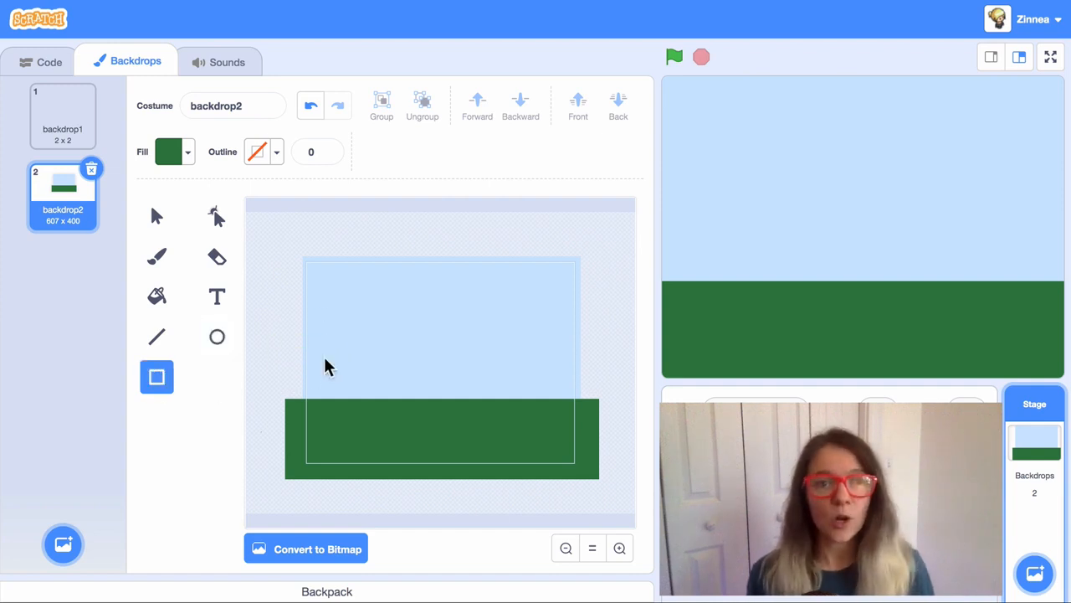
Step: Draw a light grey rock on the grass and flatten its bottom by deleting its lowest point
{"action": "left_click", "coordinate": [218, 341]}
{"action": "left_click", "coordinate": [184, 157]}
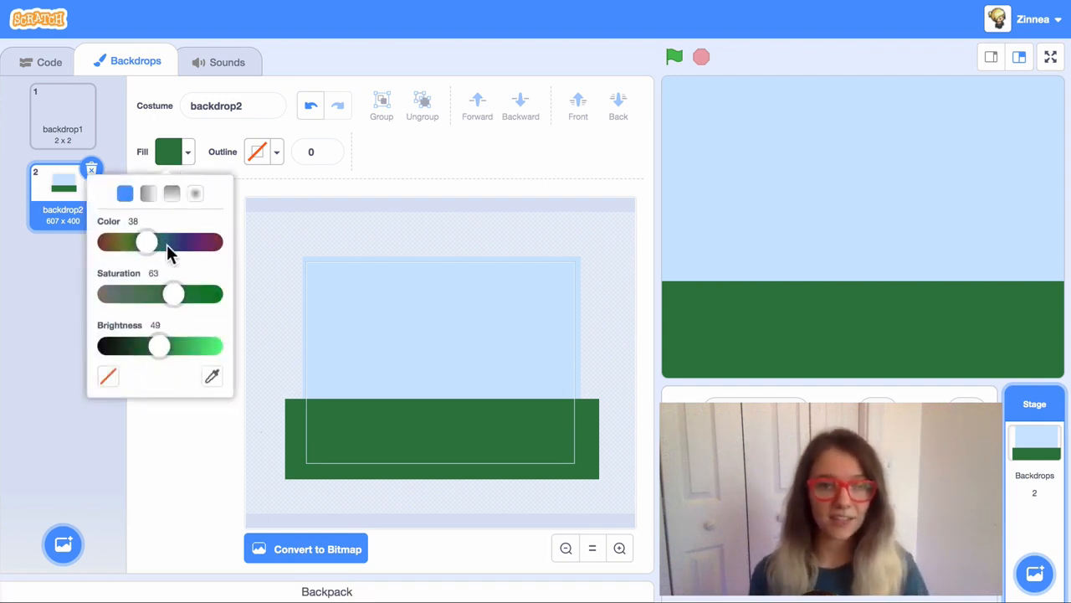
{"action": "left_click_drag", "start_coordinate": [172, 293], "coordinate": [107, 294]}
{"action": "left_click_drag", "start_coordinate": [158, 346], "coordinate": [187, 347]}
{"action": "left_click", "coordinate": [359, 408]}
{"action": "left_click_drag", "start_coordinate": [360, 410], "coordinate": [411, 445]}
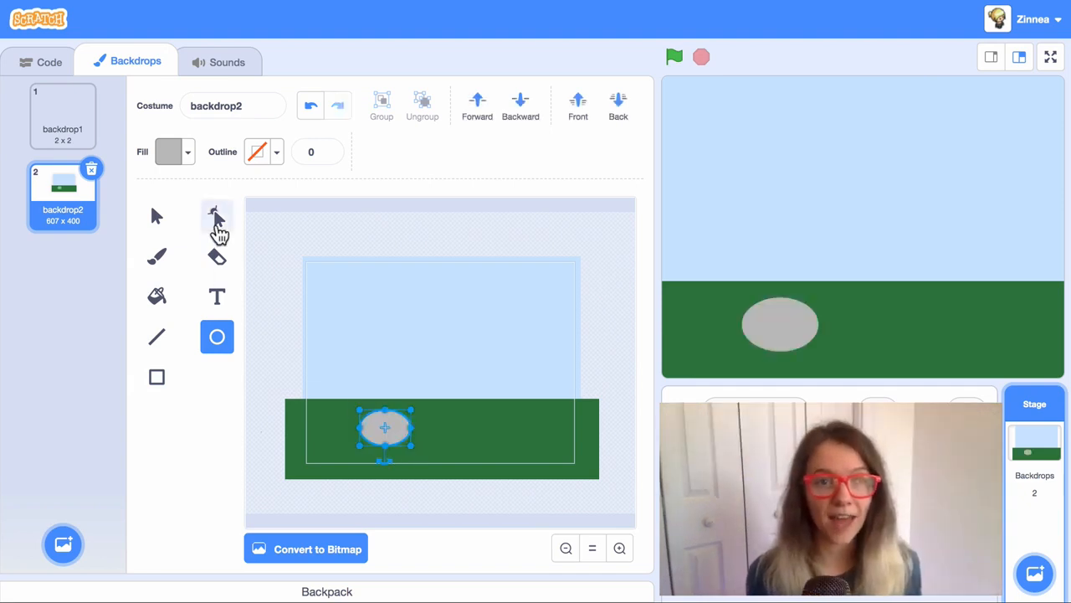
{"action": "left_click", "coordinate": [215, 221]}
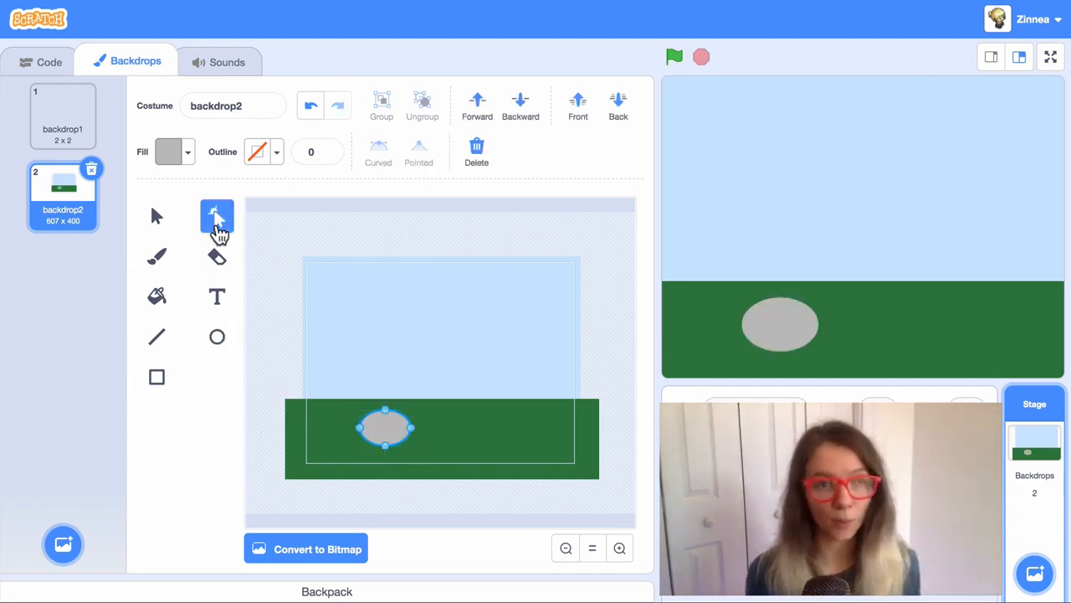
{"action": "left_click", "coordinate": [386, 446]}
{"action": "key", "text": "Delete"}
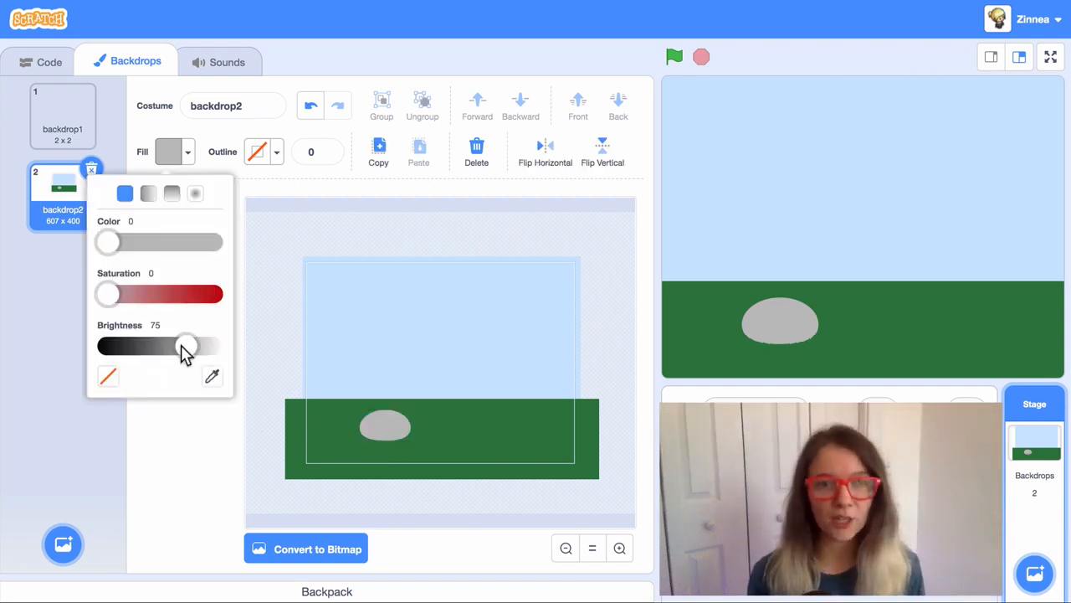
Step: Add a smaller, darker flat-bottomed grey rock overlapping the first rock's left side
{"action": "left_click_drag", "start_coordinate": [182, 346], "coordinate": [177, 347]}
{"action": "left_click", "coordinate": [189, 425]}
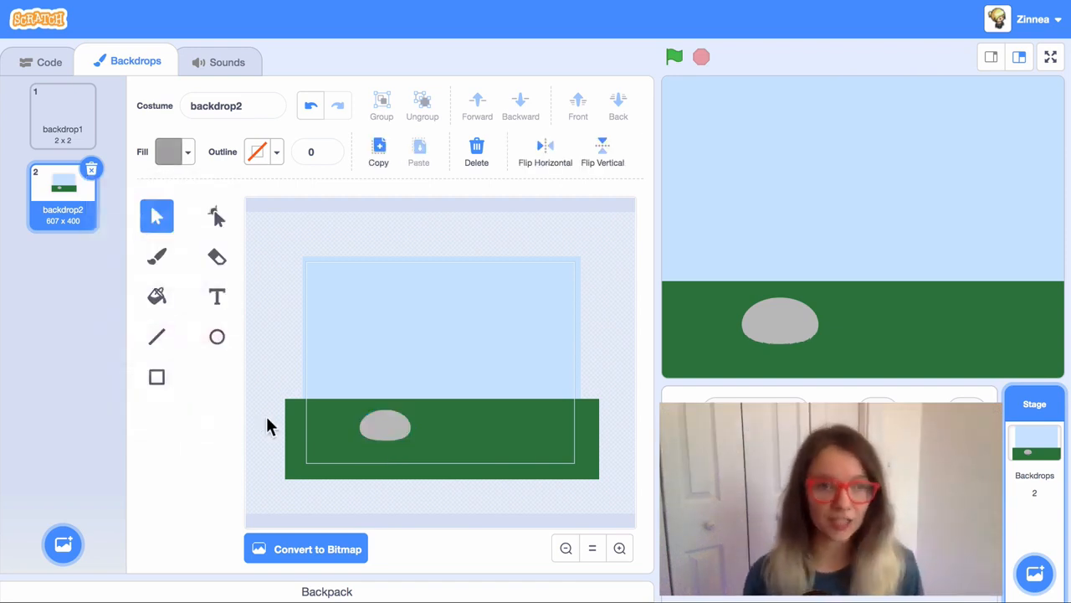
{"action": "left_click", "coordinate": [217, 336]}
{"action": "left_click_drag", "start_coordinate": [340, 420], "coordinate": [382, 450]}
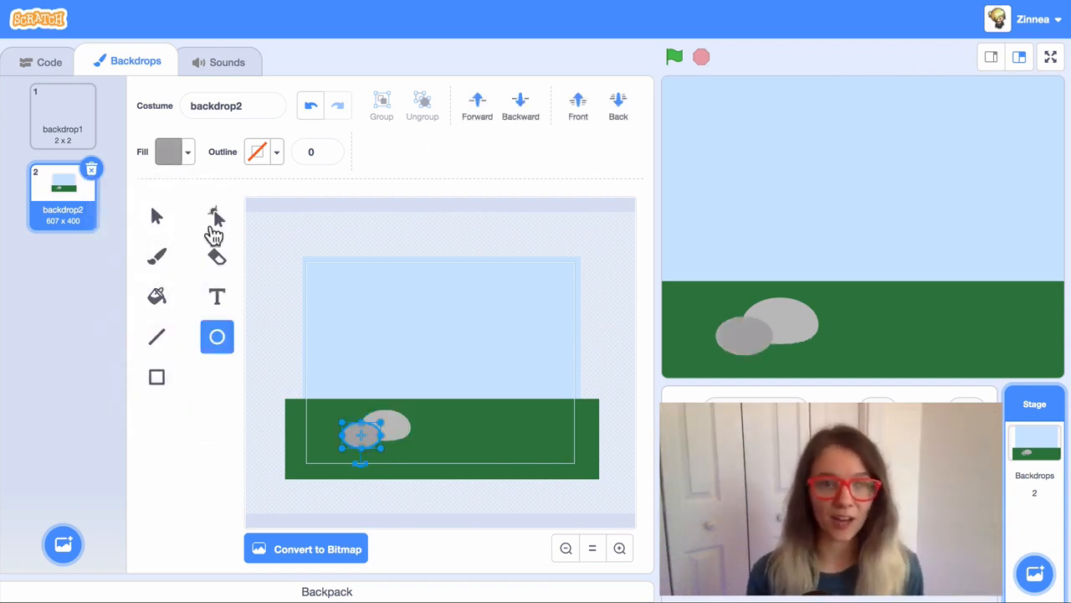
{"action": "left_click", "coordinate": [214, 224]}
{"action": "left_click", "coordinate": [361, 448]}
{"action": "key", "text": "Delete"}
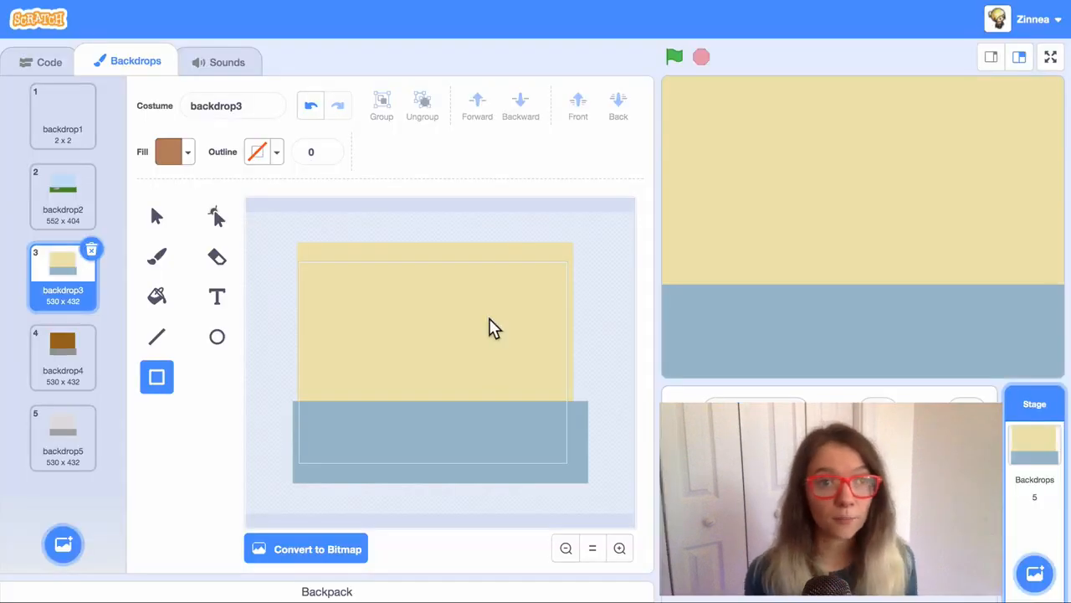
Step: Draw small rectangles on the room walls: brown and grey on yellow, three dark on brown
{"action": "left_click_drag", "start_coordinate": [490, 319], "coordinate": [528, 330]}
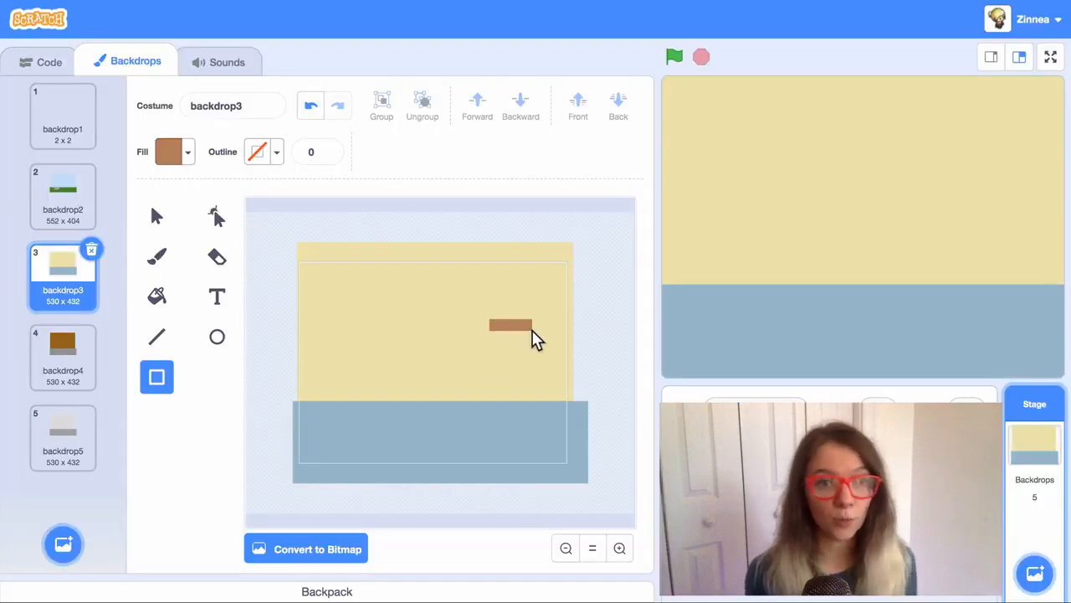
{"action": "left_click_drag", "start_coordinate": [535, 339], "coordinate": [533, 332]}
{"action": "left_click_drag", "start_coordinate": [497, 300], "coordinate": [525, 316]}
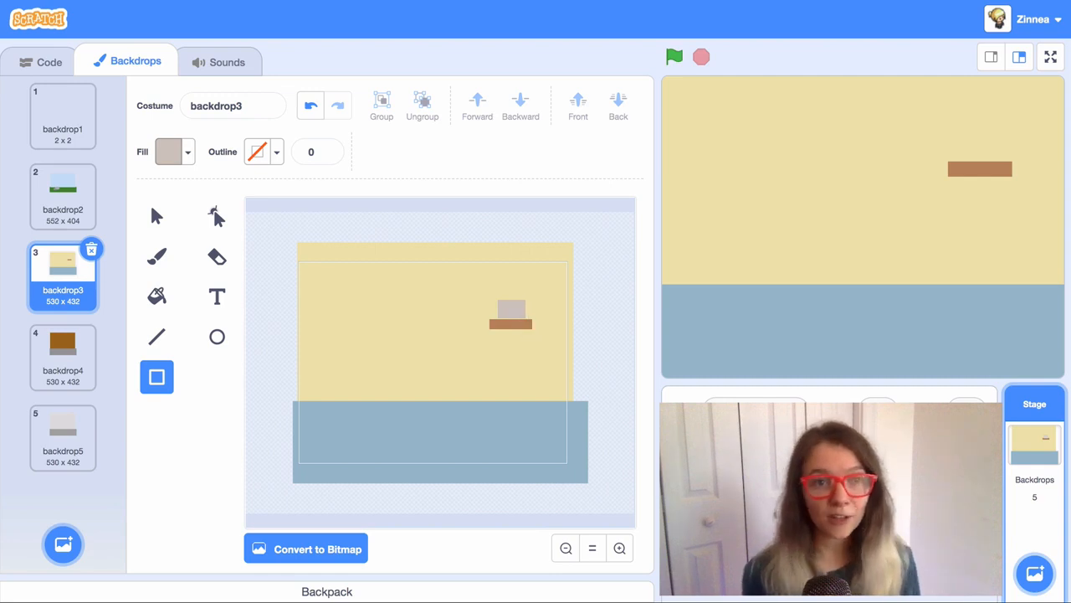
{"action": "left_click_drag", "start_coordinate": [333, 316], "coordinate": [369, 330]}
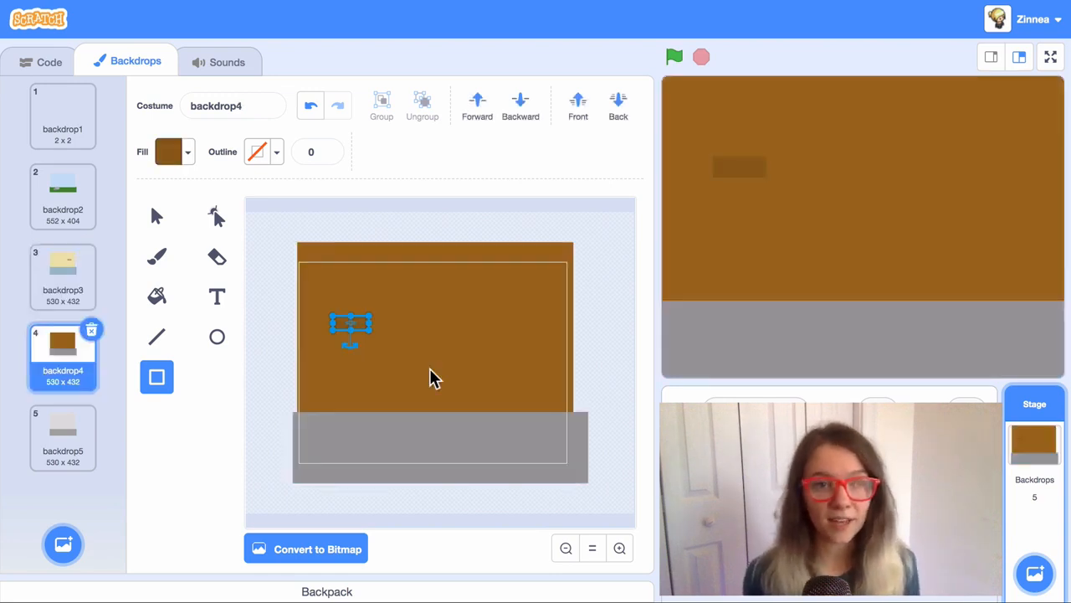
{"action": "left_click_drag", "start_coordinate": [410, 361], "coordinate": [456, 374]}
{"action": "left_click_drag", "start_coordinate": [494, 287], "coordinate": [516, 294]}
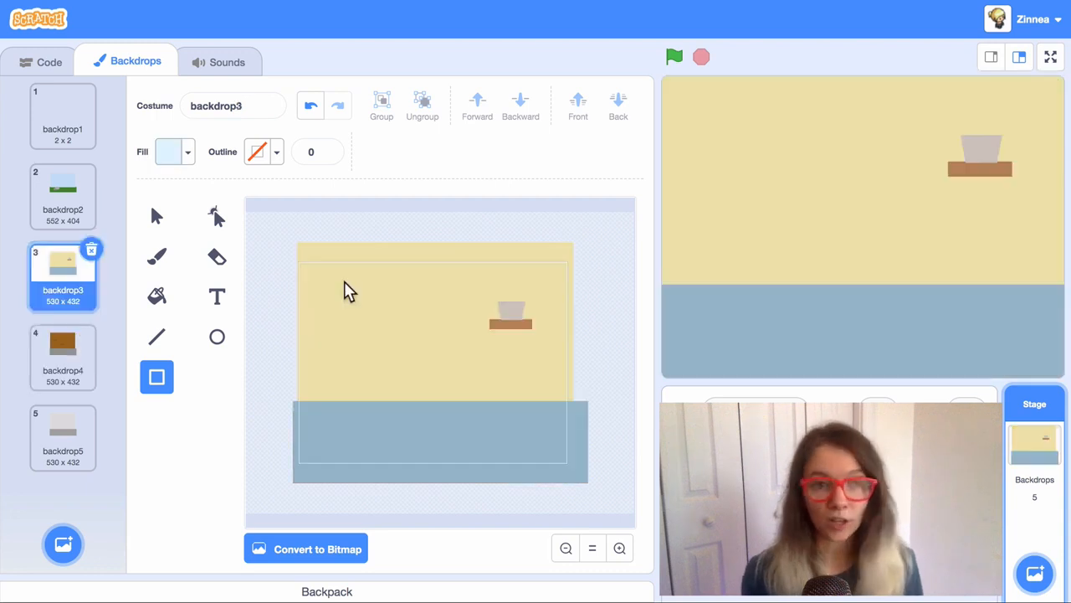
Step: Draw a large dark navy rectangle on the grey room backdrop
{"action": "mouse_move", "coordinate": [345, 283]}
{"action": "left_mouse_down"}
{"action": "mouse_move", "coordinate": [394, 344]}
{"action": "mouse_move", "coordinate": [417, 349]}
{"action": "left_mouse_up"}
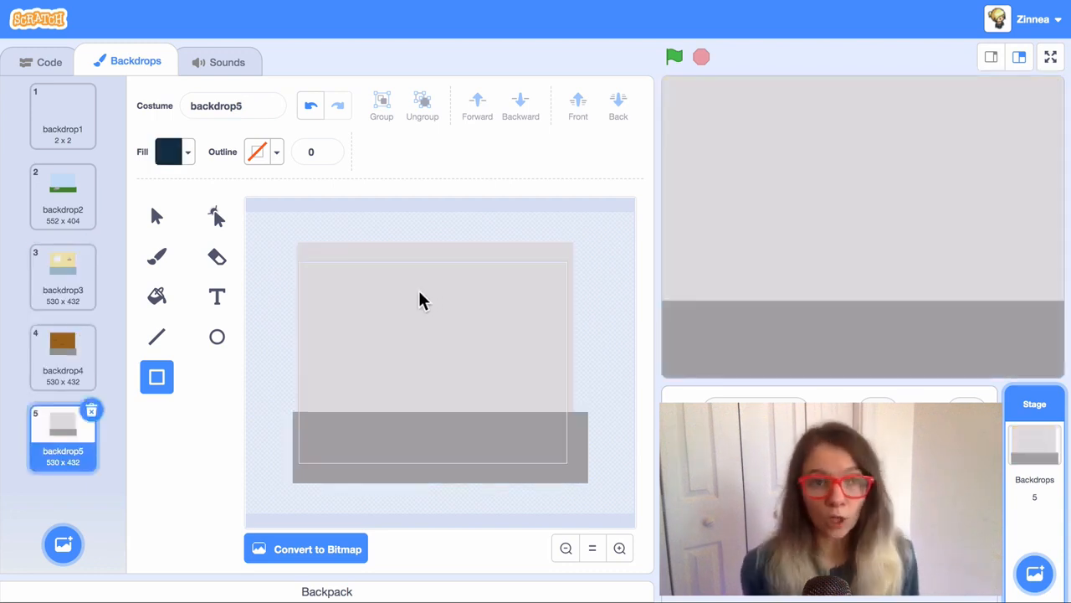
{"action": "left_click_drag", "start_coordinate": [449, 304], "coordinate": [602, 383]}
{"action": "left_click", "coordinate": [617, 390]}
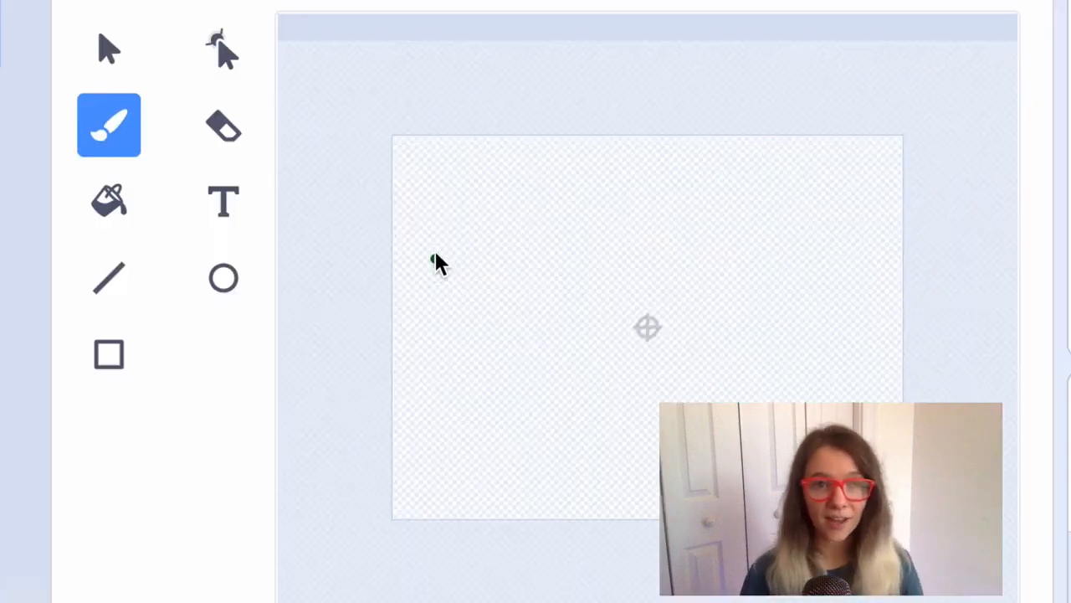
Step: Sketch a bush outline at lower left and fill it dark green
{"action": "mouse_move", "coordinate": [432, 256]}
{"action": "left_mouse_down"}
{"action": "mouse_move", "coordinate": [514, 249]}
{"action": "mouse_move", "coordinate": [555, 305]}
{"action": "left_mouse_up"}
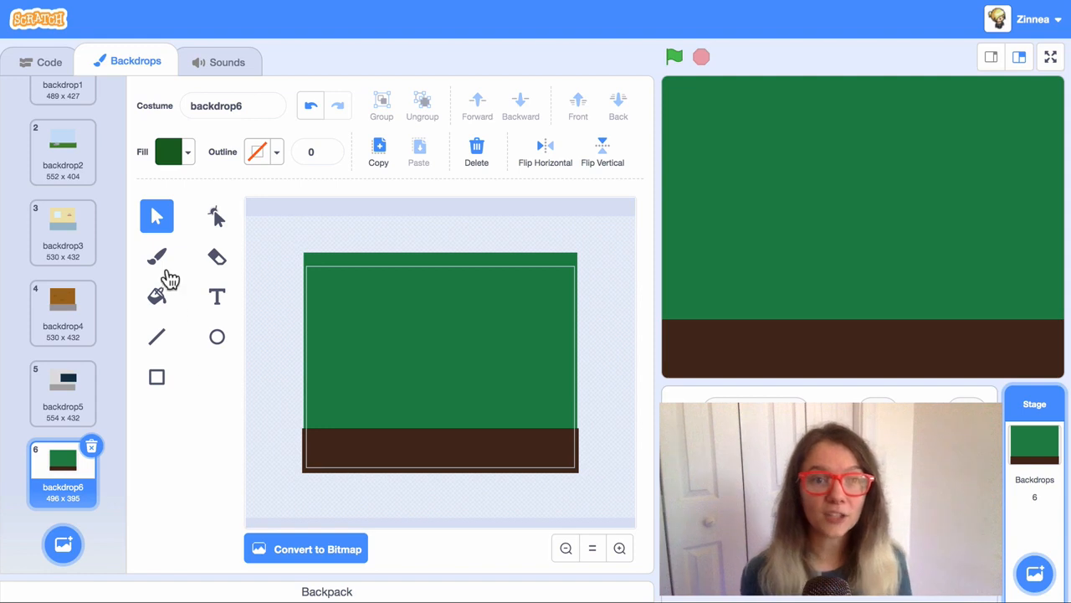
{"action": "left_click", "coordinate": [167, 269]}
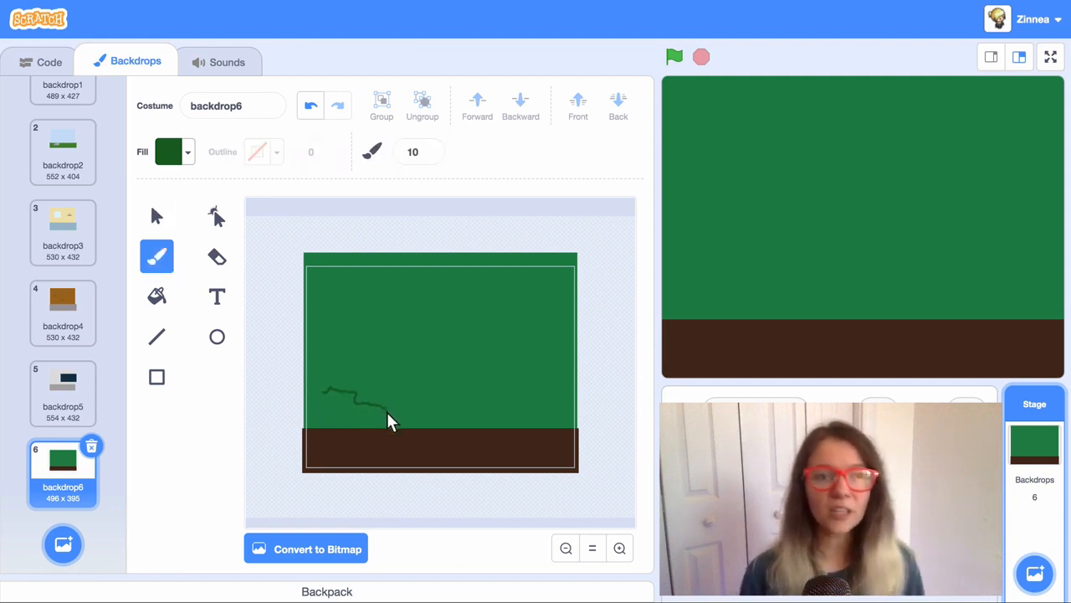
{"action": "mouse_move", "coordinate": [380, 452]}
{"action": "left_mouse_down"}
{"action": "mouse_move", "coordinate": [321, 445]}
{"action": "mouse_move", "coordinate": [328, 391]}
{"action": "left_mouse_up"}
{"action": "left_click", "coordinate": [164, 302]}
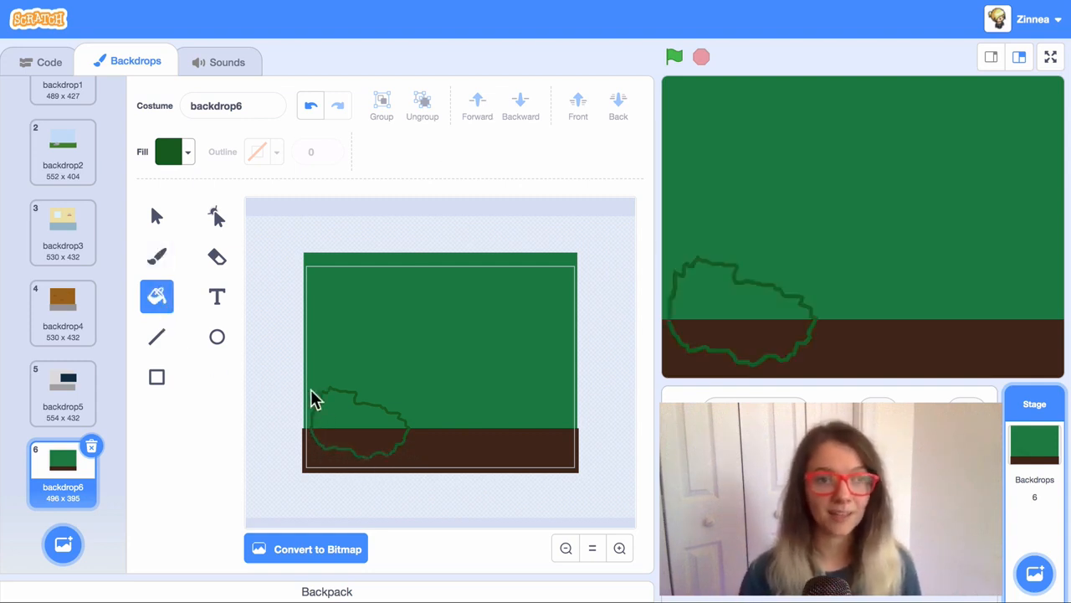
{"action": "left_click", "coordinate": [335, 405]}
Step: Fill the small plant at lower right dark green
{"action": "key", "text": "b"}
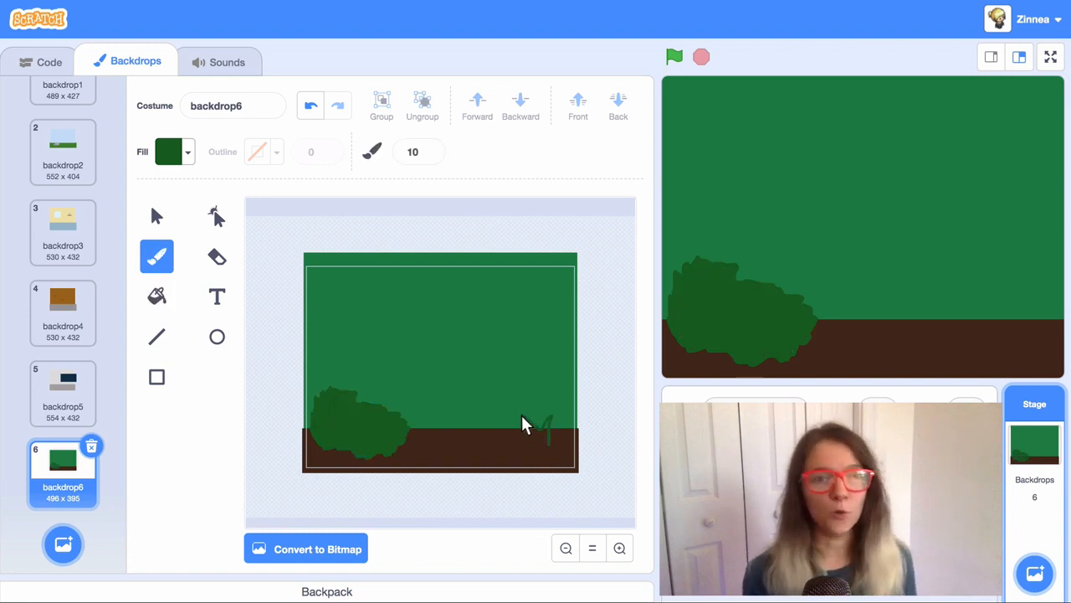
{"action": "key", "text": "f"}
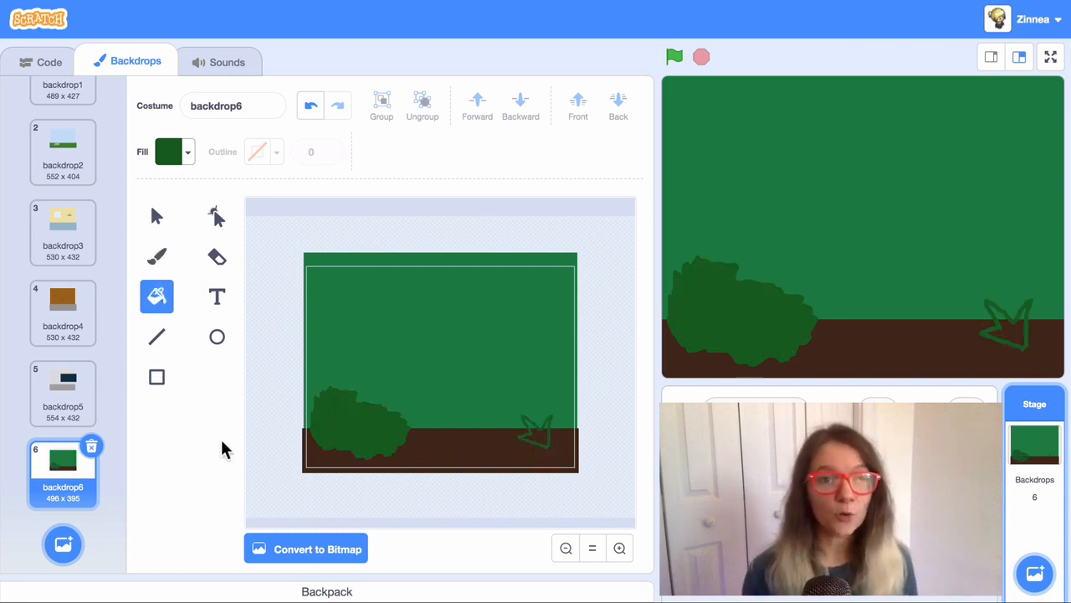
{"action": "left_click", "coordinate": [540, 445]}
Step: Brush a treeline across the top of the forest backdrop and fill it dark green
{"action": "key", "text": "b"}
{"action": "left_click_drag", "start_coordinate": [306, 312], "coordinate": [347, 312]}
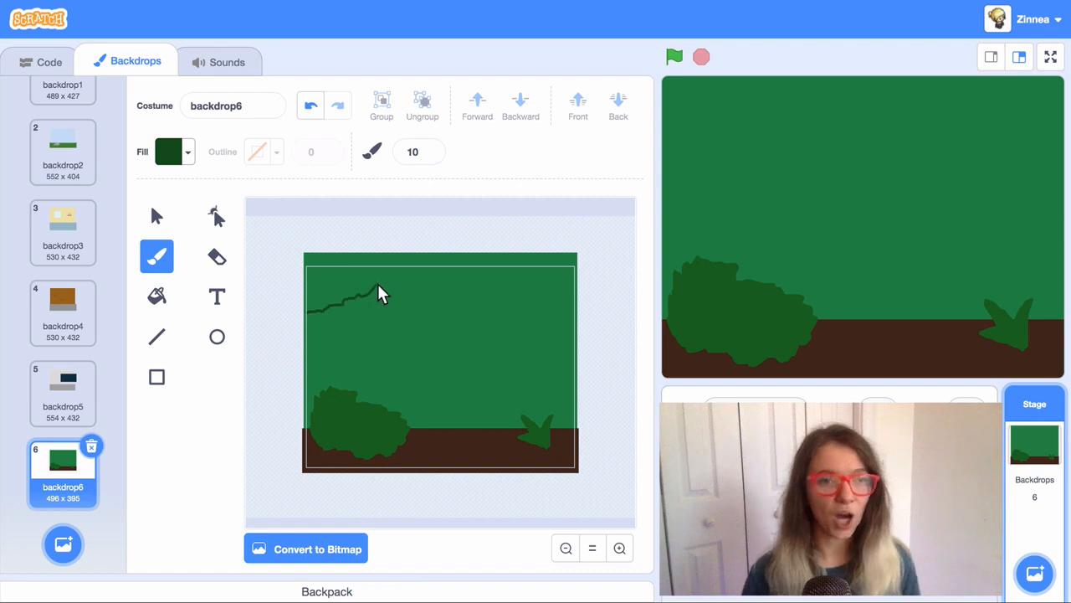
{"action": "mouse_move", "coordinate": [459, 303]}
{"action": "left_mouse_down"}
{"action": "mouse_move", "coordinate": [500, 300]}
{"action": "mouse_move", "coordinate": [564, 321]}
{"action": "mouse_move", "coordinate": [584, 287]}
{"action": "mouse_move", "coordinate": [346, 244]}
{"action": "mouse_move", "coordinate": [310, 318]}
{"action": "left_mouse_up"}
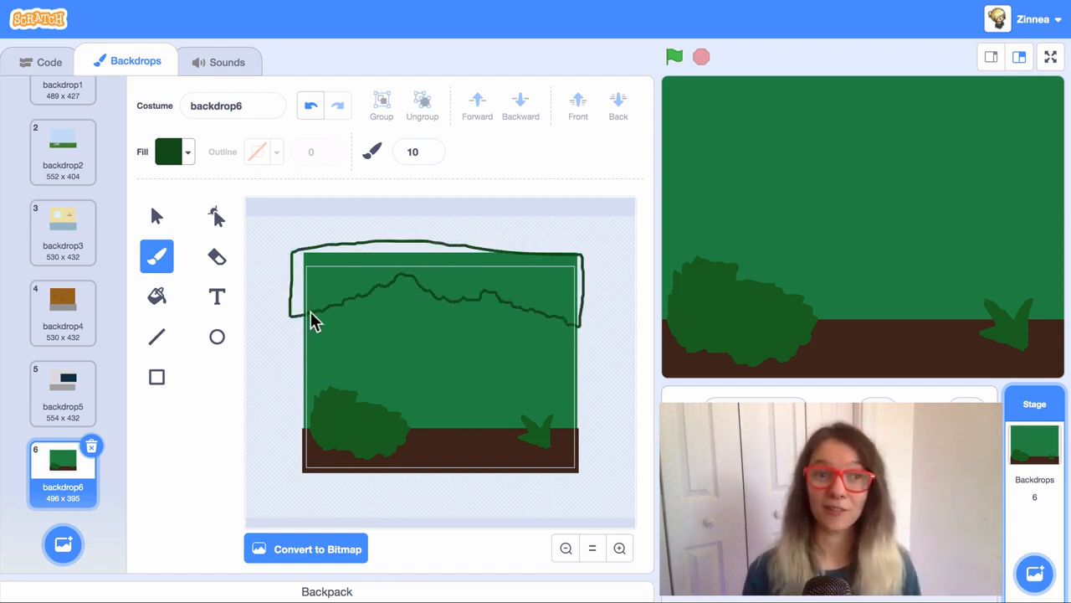
{"action": "key", "text": "f"}
{"action": "left_click", "coordinate": [310, 279]}
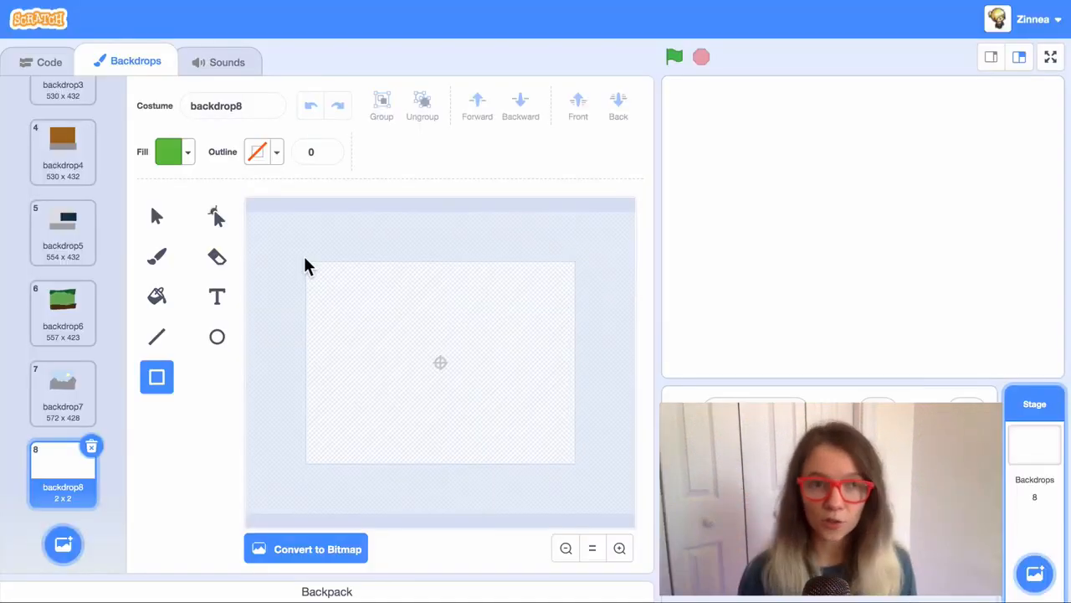
Step: Drag out a green grass rectangle covering the new backdrop8
{"action": "left_click_drag", "start_coordinate": [305, 258], "coordinate": [580, 471]}
Step: Paint two wide beige paths across the grass with brush size 80
{"action": "left_click", "coordinate": [597, 475]}
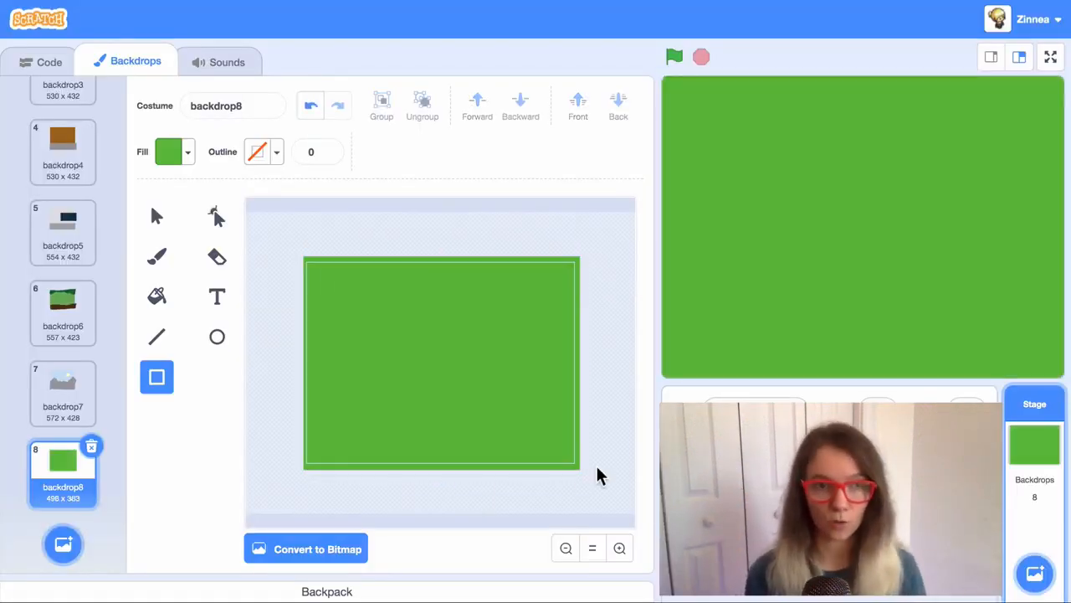
{"action": "left_click", "coordinate": [157, 256]}
{"action": "left_click", "coordinate": [414, 151]}
{"action": "type", "text": "80"}
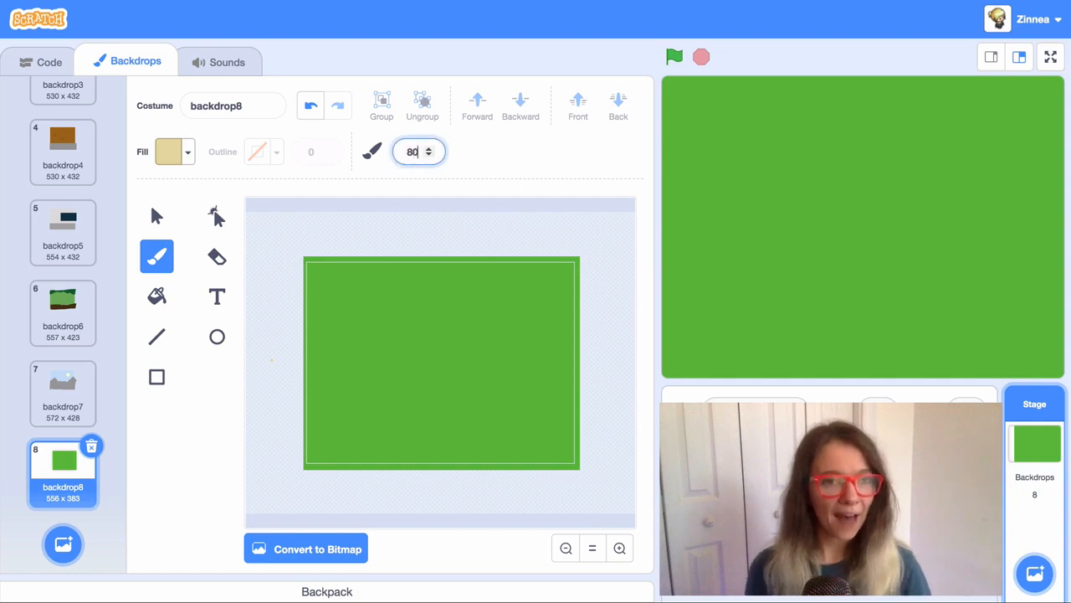
{"action": "left_click_drag", "start_coordinate": [307, 330], "coordinate": [590, 416]}
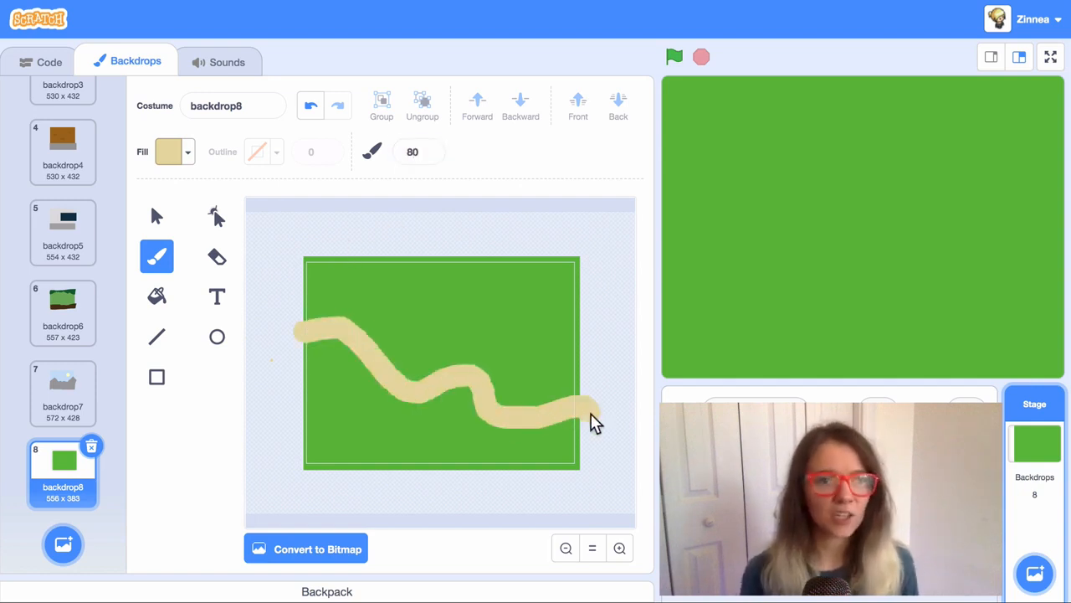
{"action": "mouse_move", "coordinate": [394, 354]}
{"action": "left_mouse_down"}
{"action": "mouse_move", "coordinate": [528, 268]}
{"action": "mouse_move", "coordinate": [534, 250]}
{"action": "left_mouse_up"}
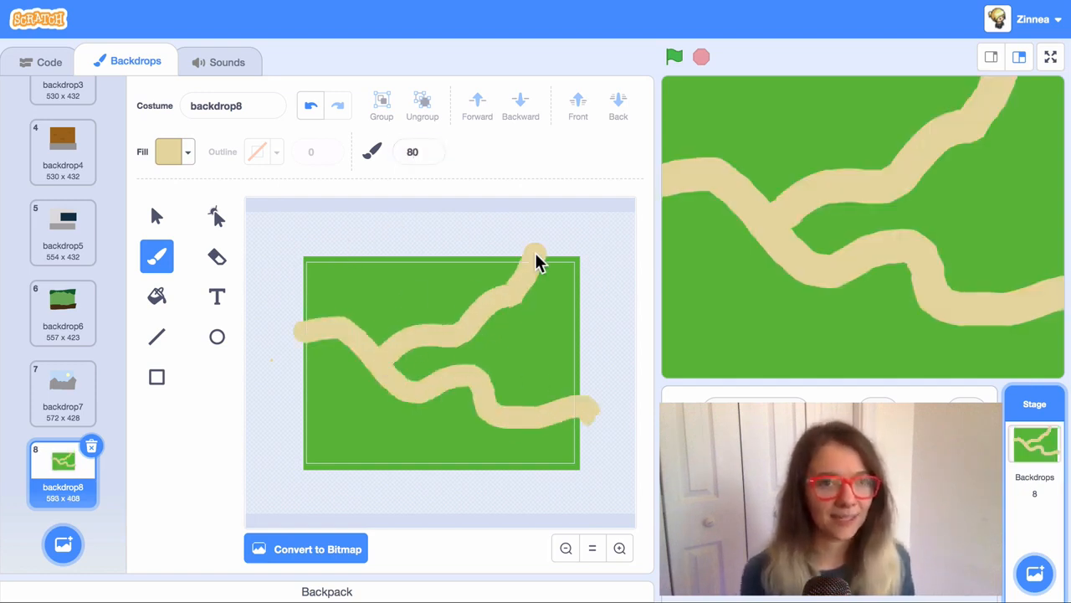
Step: Add a cyan oval pond at lower left and reshape it into an irregular outline
{"action": "left_click", "coordinate": [217, 336]}
{"action": "mouse_move", "coordinate": [400, 403]}
{"action": "left_mouse_down"}
{"action": "mouse_move", "coordinate": [317, 446]}
{"action": "mouse_move", "coordinate": [350, 423]}
{"action": "mouse_move", "coordinate": [343, 399]}
{"action": "mouse_move", "coordinate": [370, 414]}
{"action": "left_mouse_up"}
{"action": "left_click", "coordinate": [217, 221]}
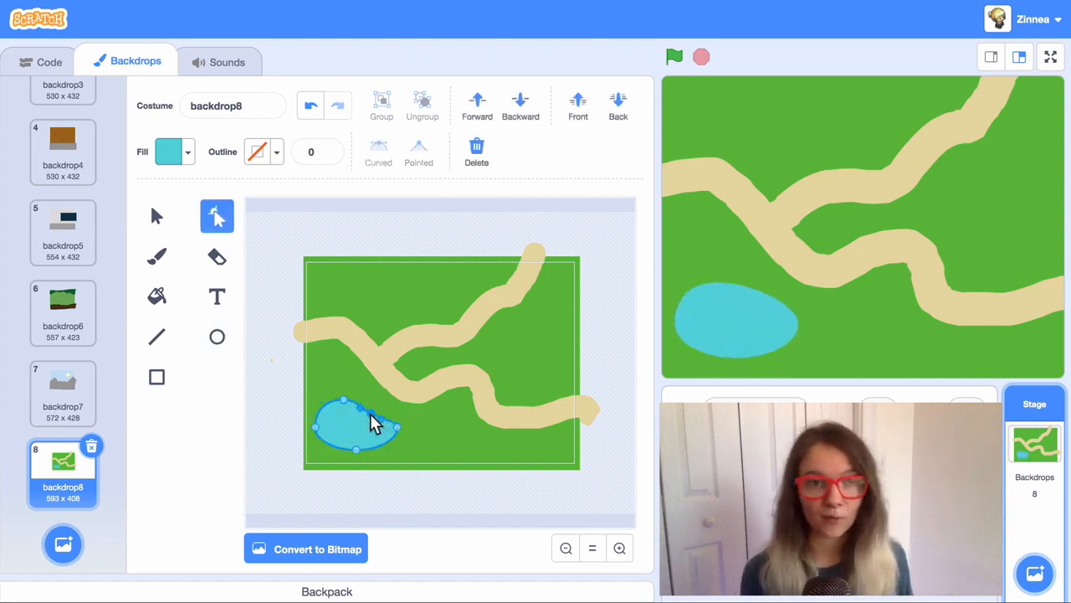
{"action": "left_click_drag", "start_coordinate": [356, 449], "coordinate": [355, 456]}
{"action": "left_click", "coordinate": [276, 429]}
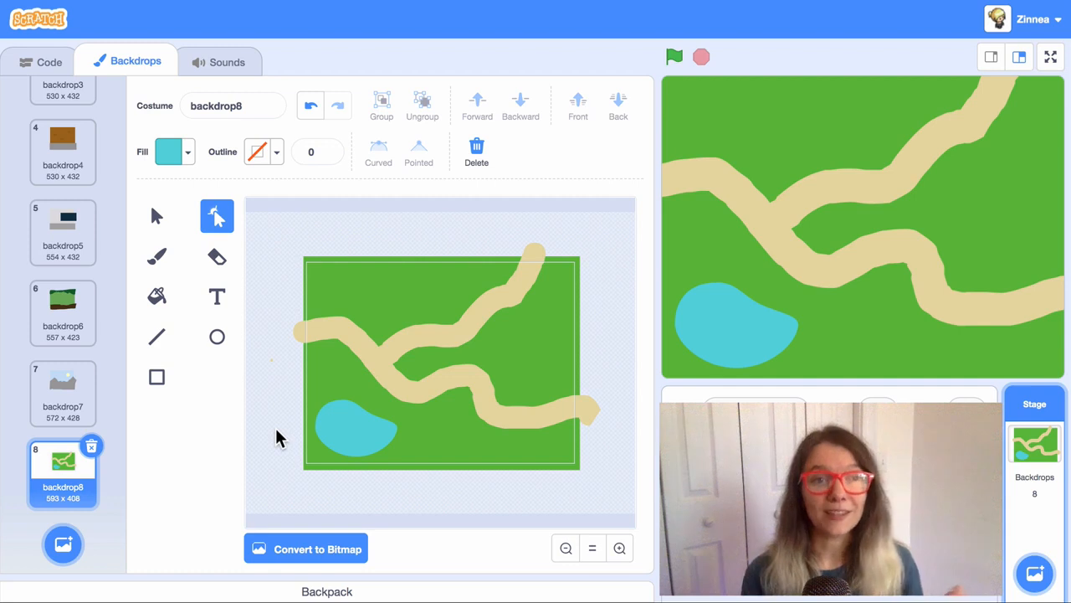